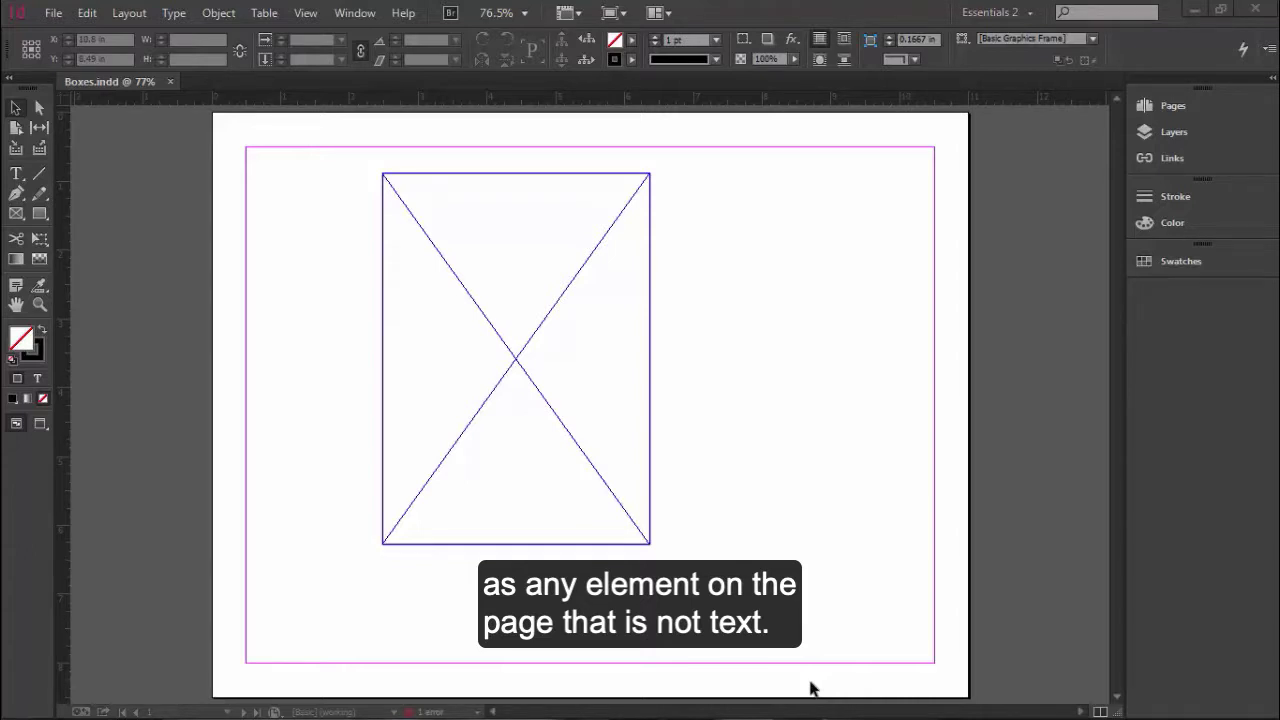
- Place IMG_0198.JPG into the selected empty graphics frame and undo the placement
left_click_drag(339, 251, 406, 305)
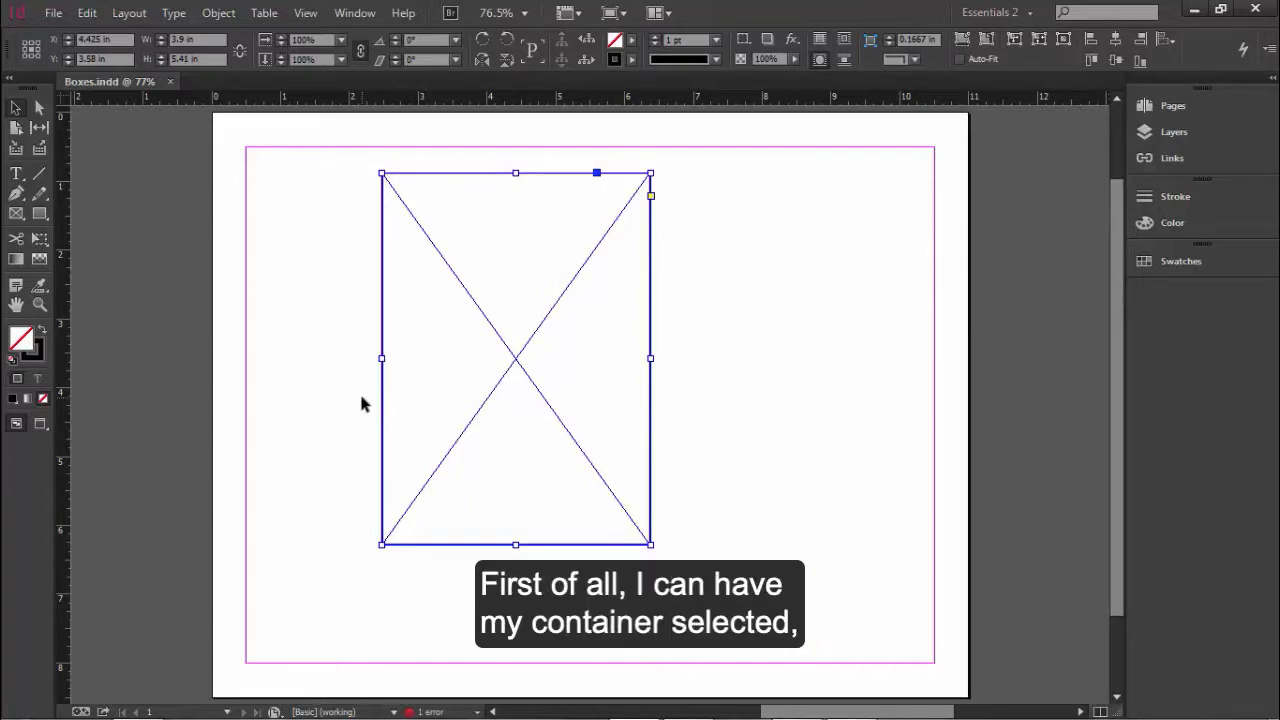
left_click(323, 263)
left_click_drag(340, 237, 405, 286)
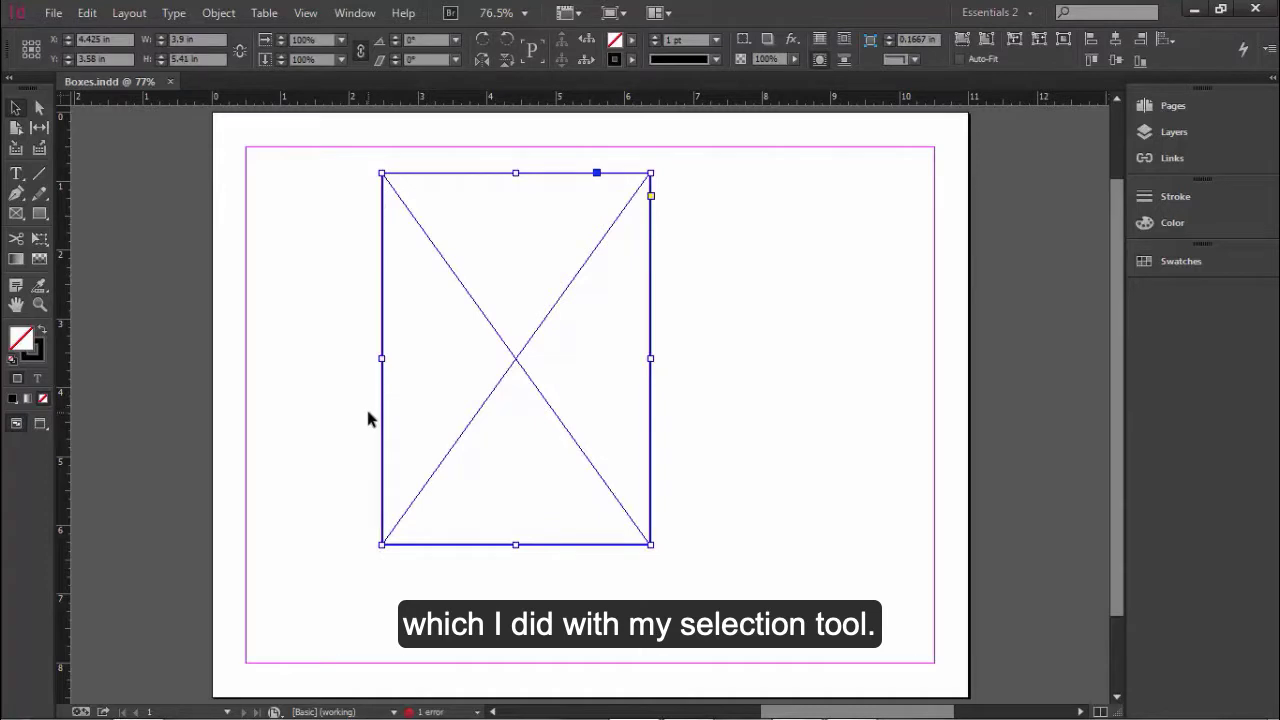
left_click(60, 15)
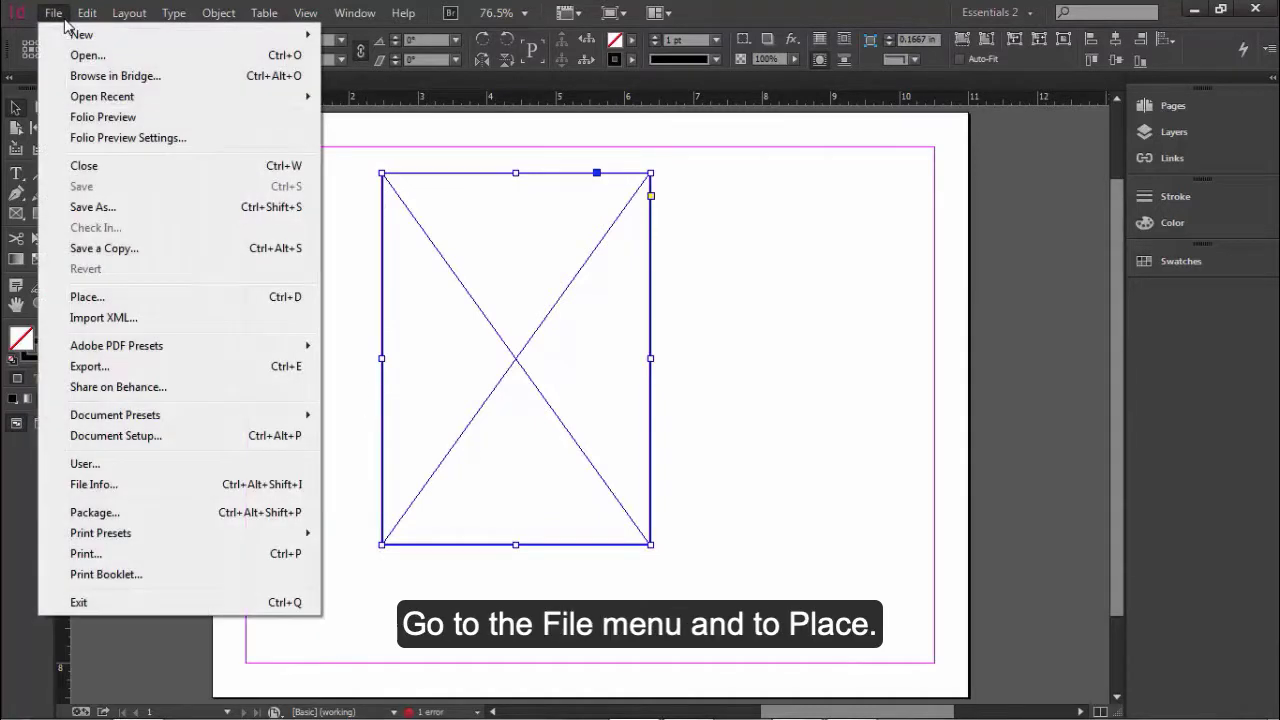
left_click(156, 300)
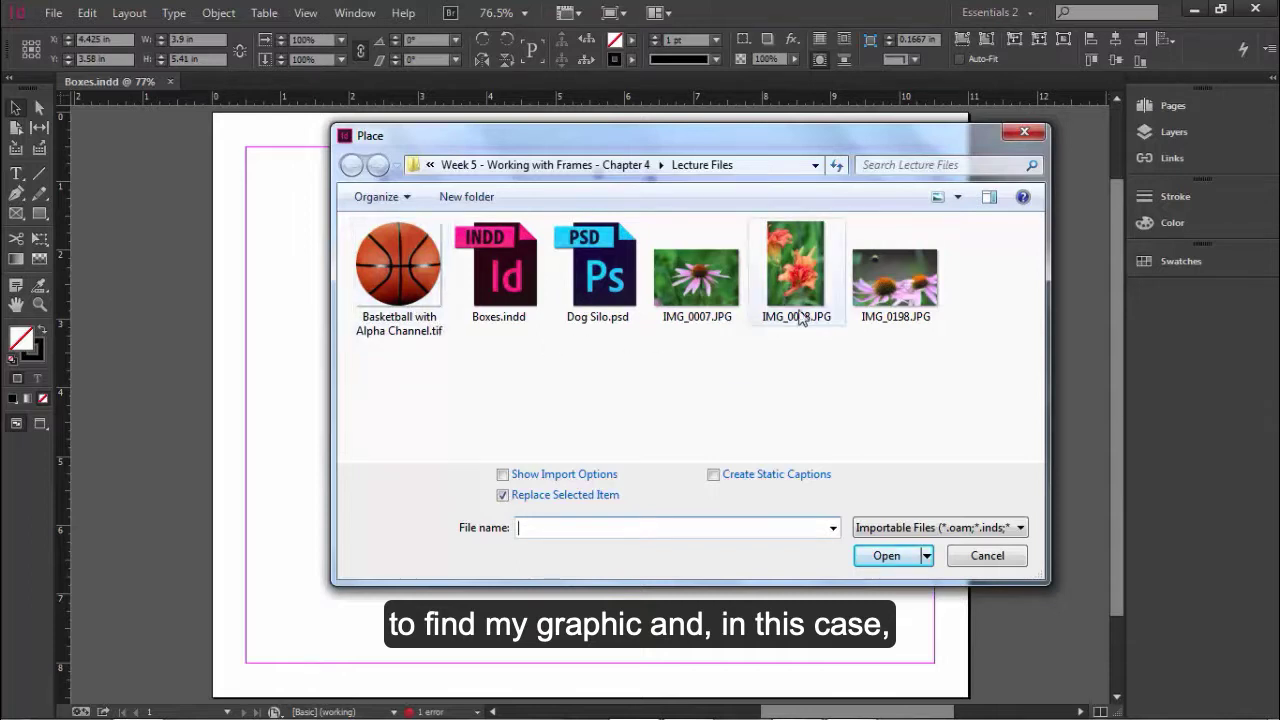
left_click(874, 298)
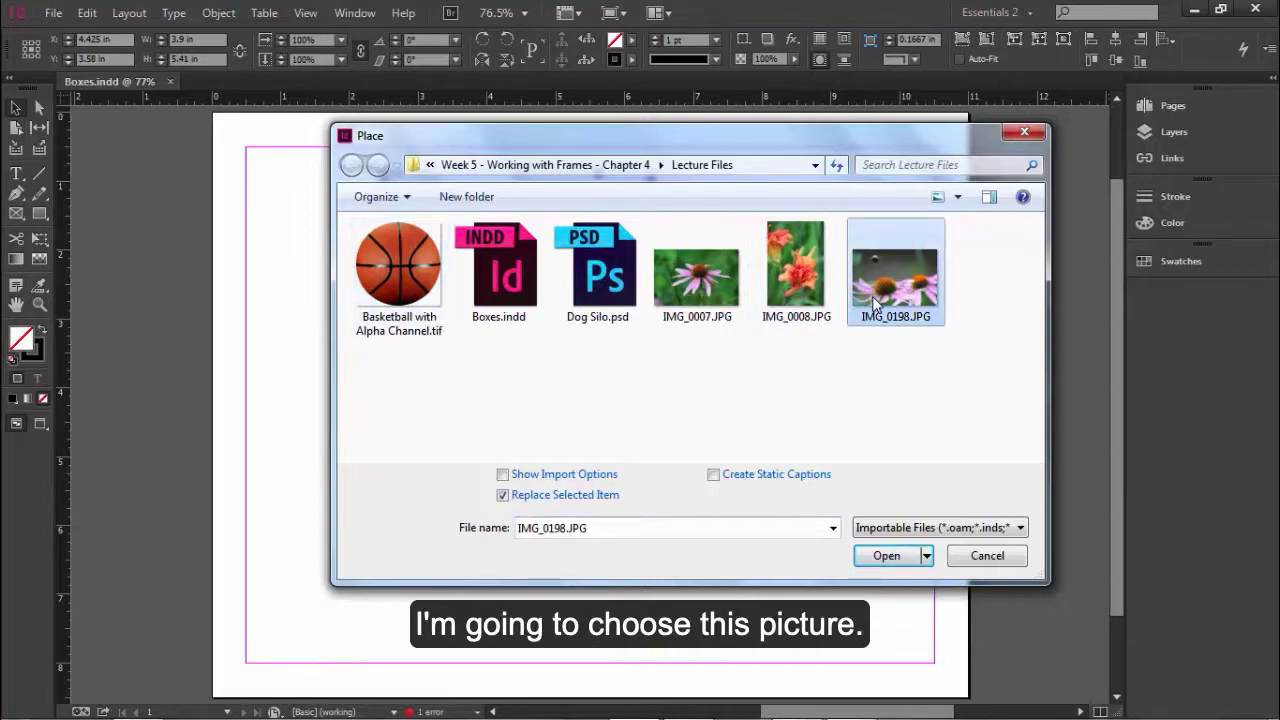
left_click(895, 562)
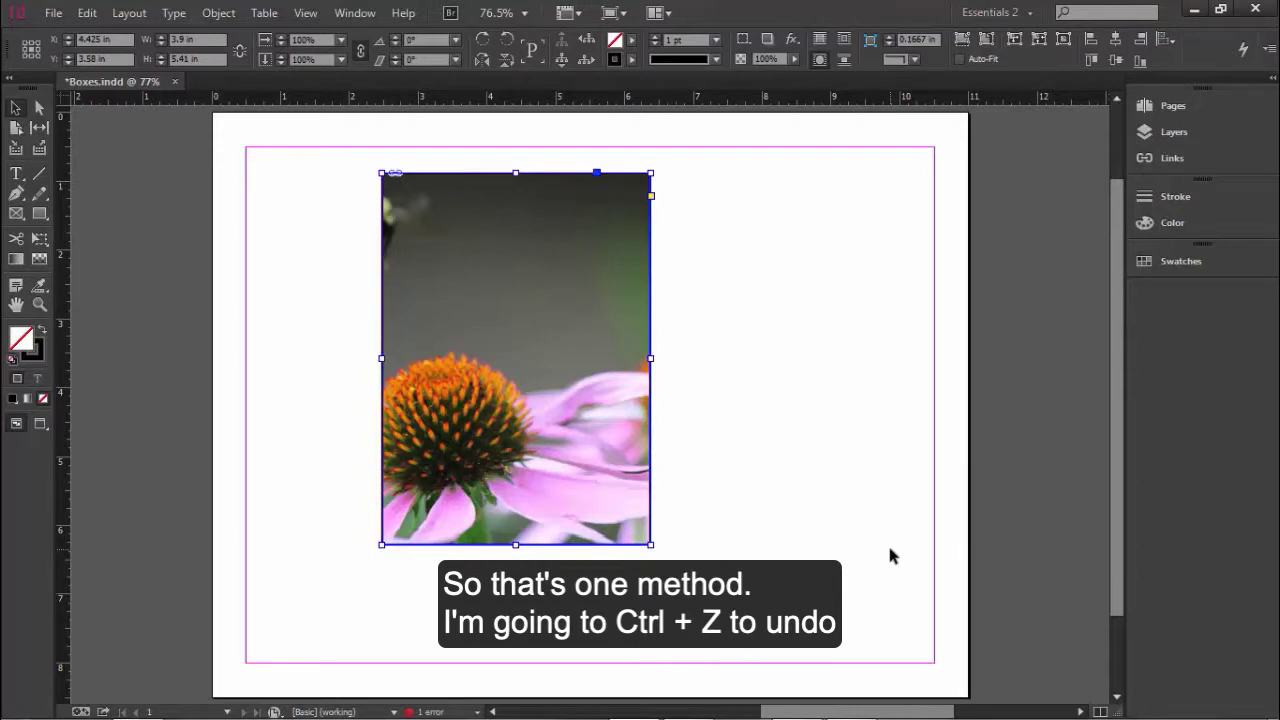
key("ctrl+z")
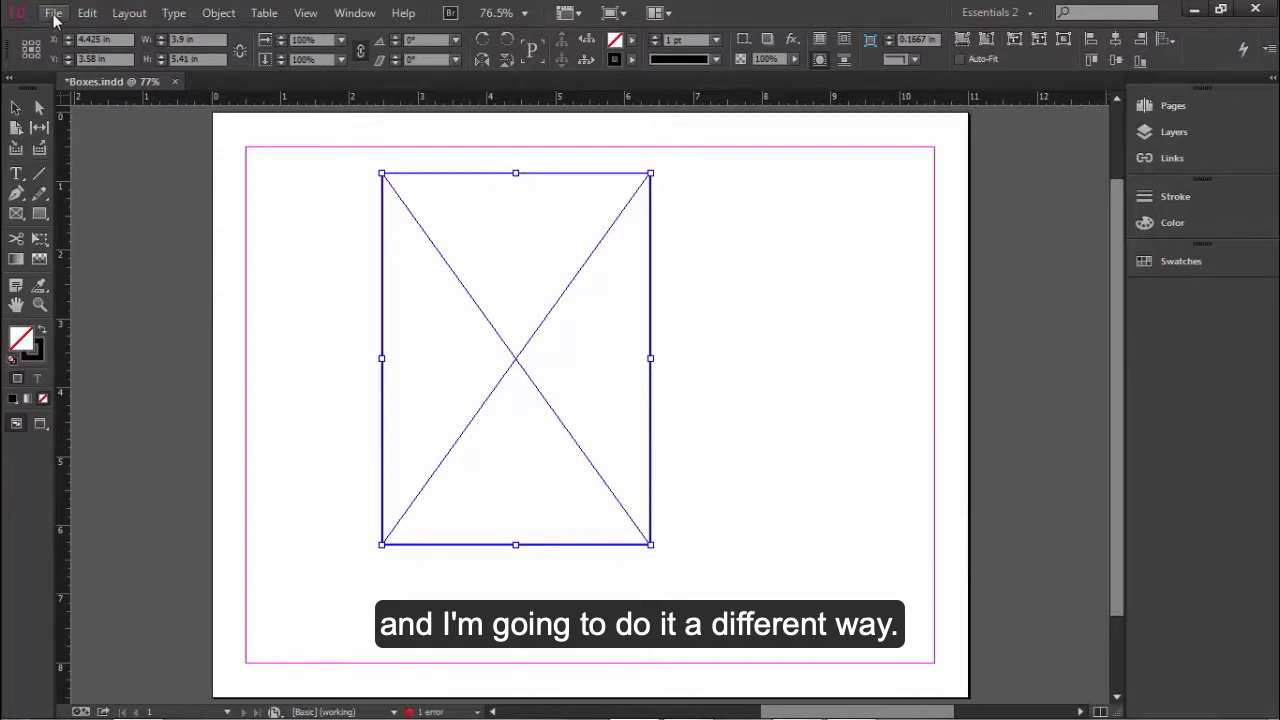
- With nothing selected, place IMG_0198.JPG into the empty graphics frame and extend the frame's top-left corner slightly
left_click(298, 230)
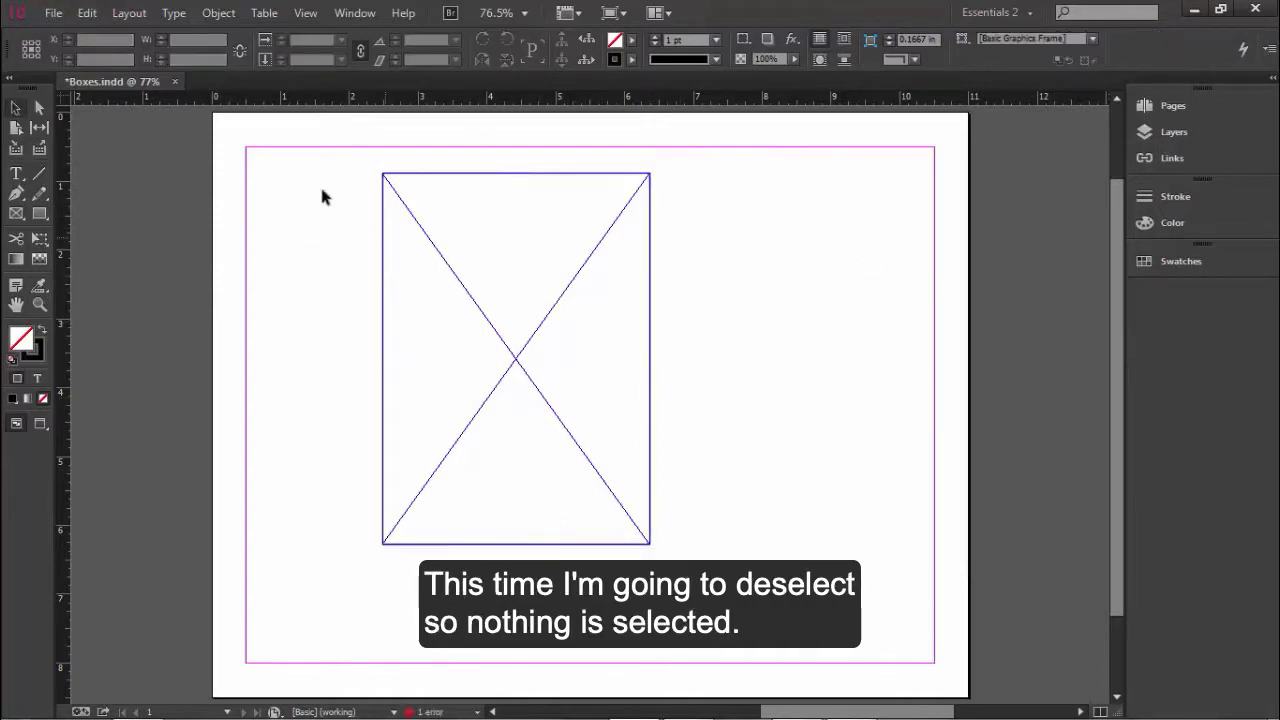
left_click(52, 13)
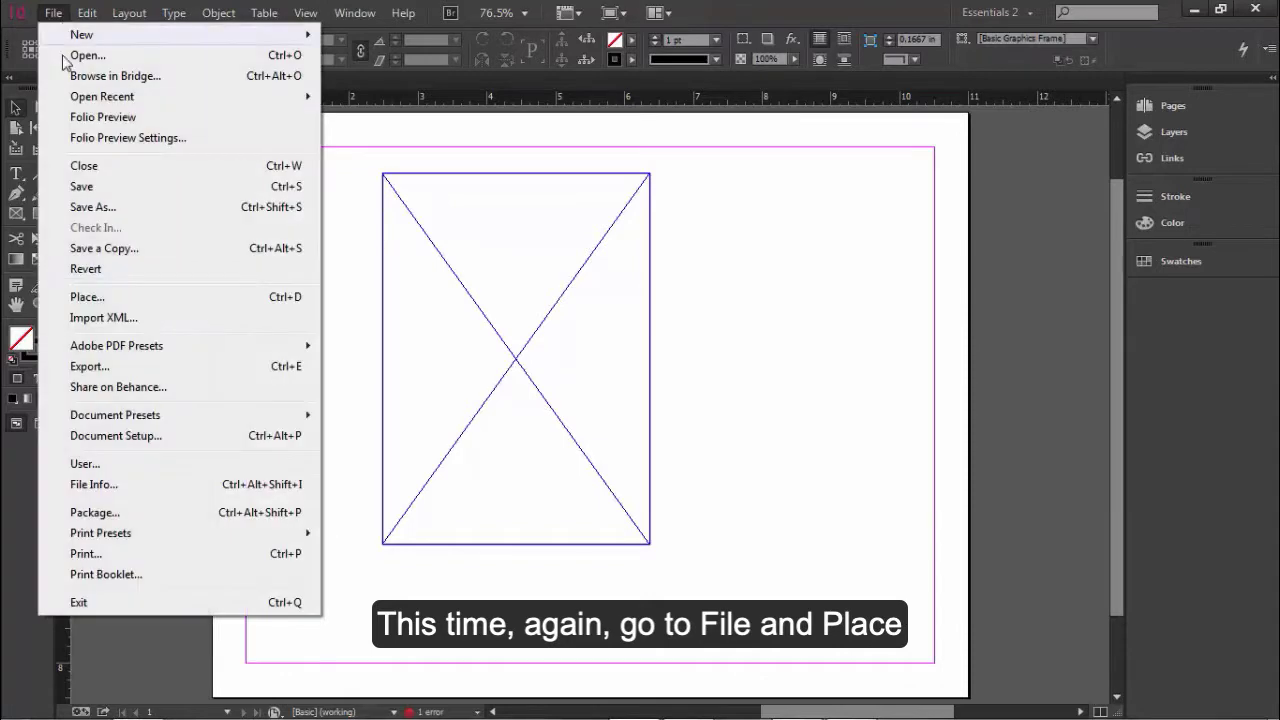
left_click(115, 297)
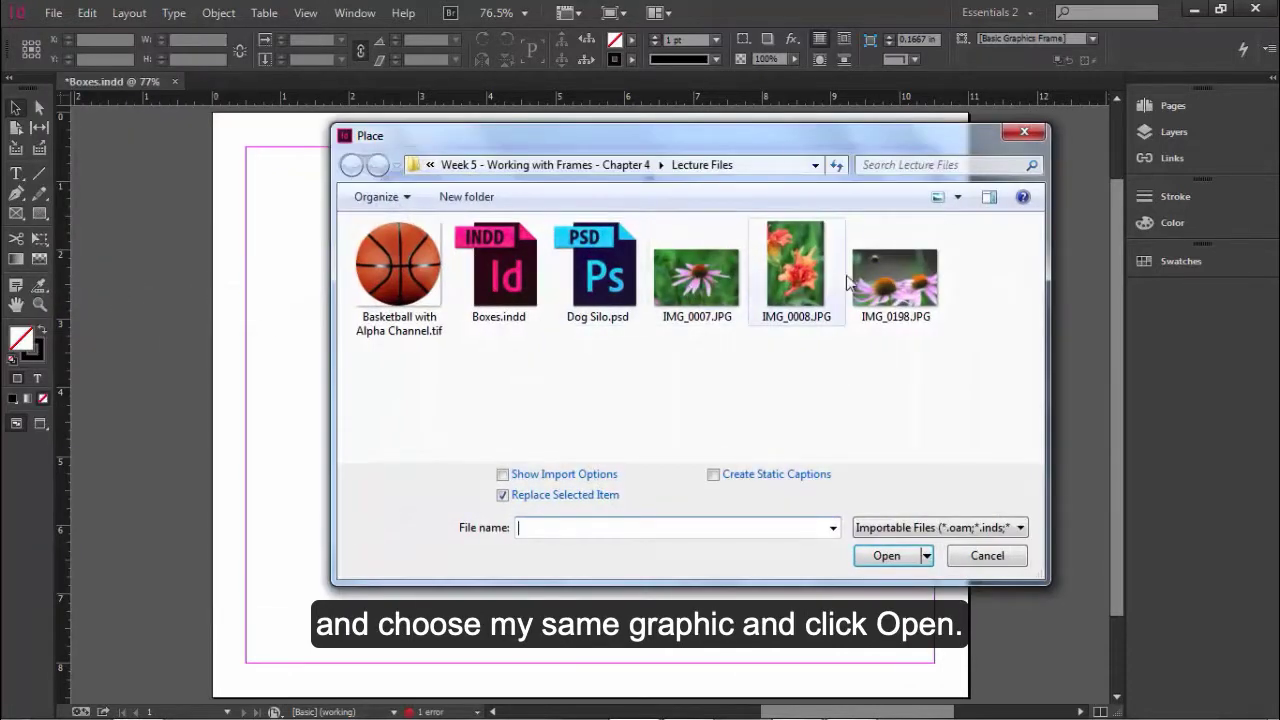
left_click(895, 295)
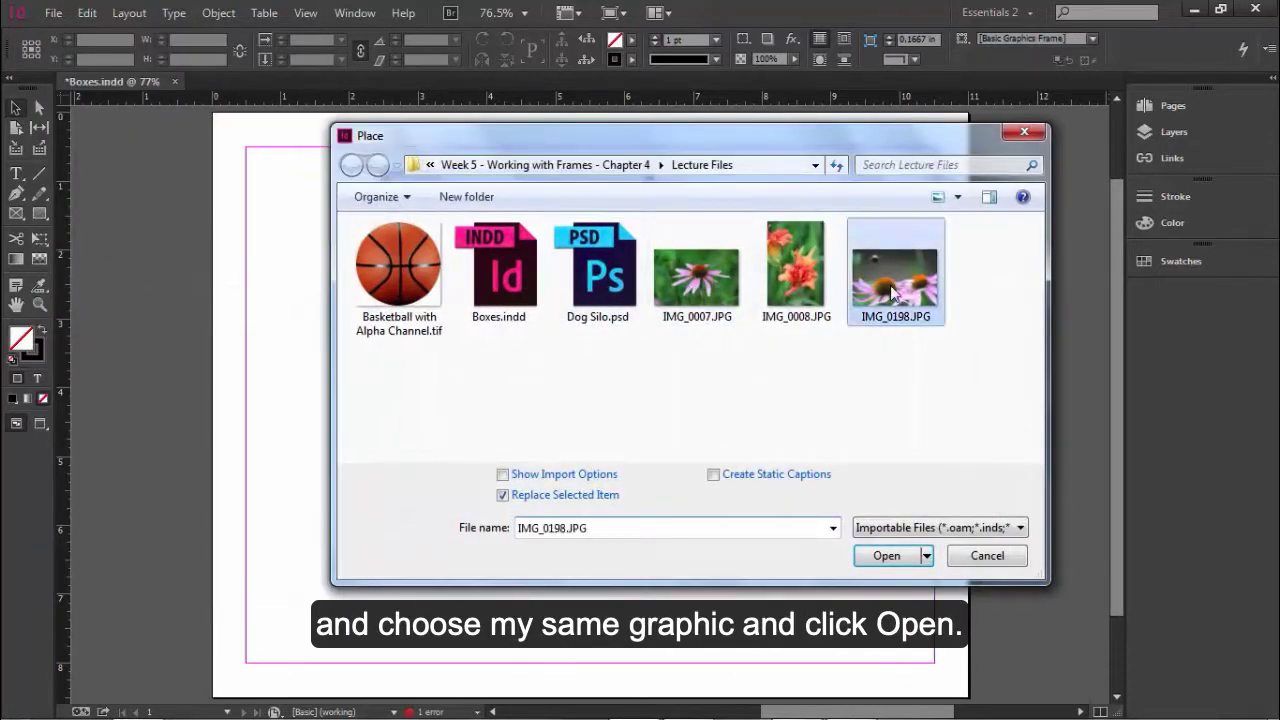
left_click(887, 556)
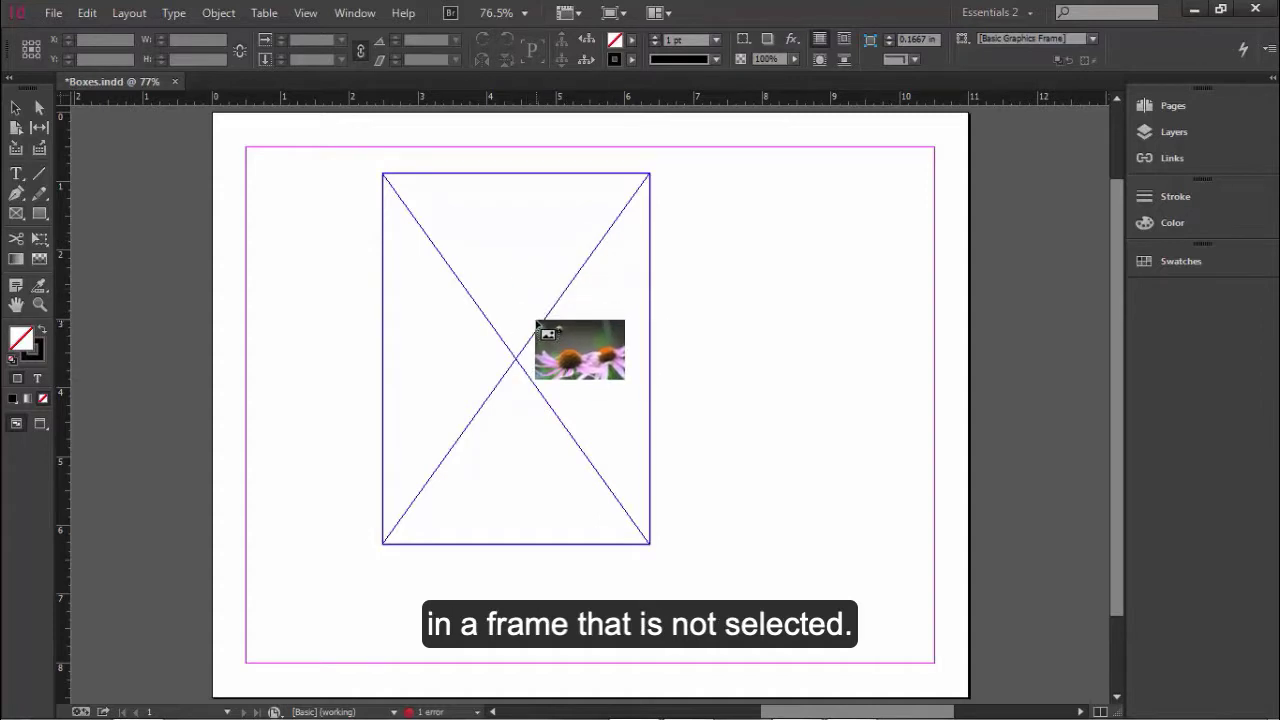
left_click(392, 178)
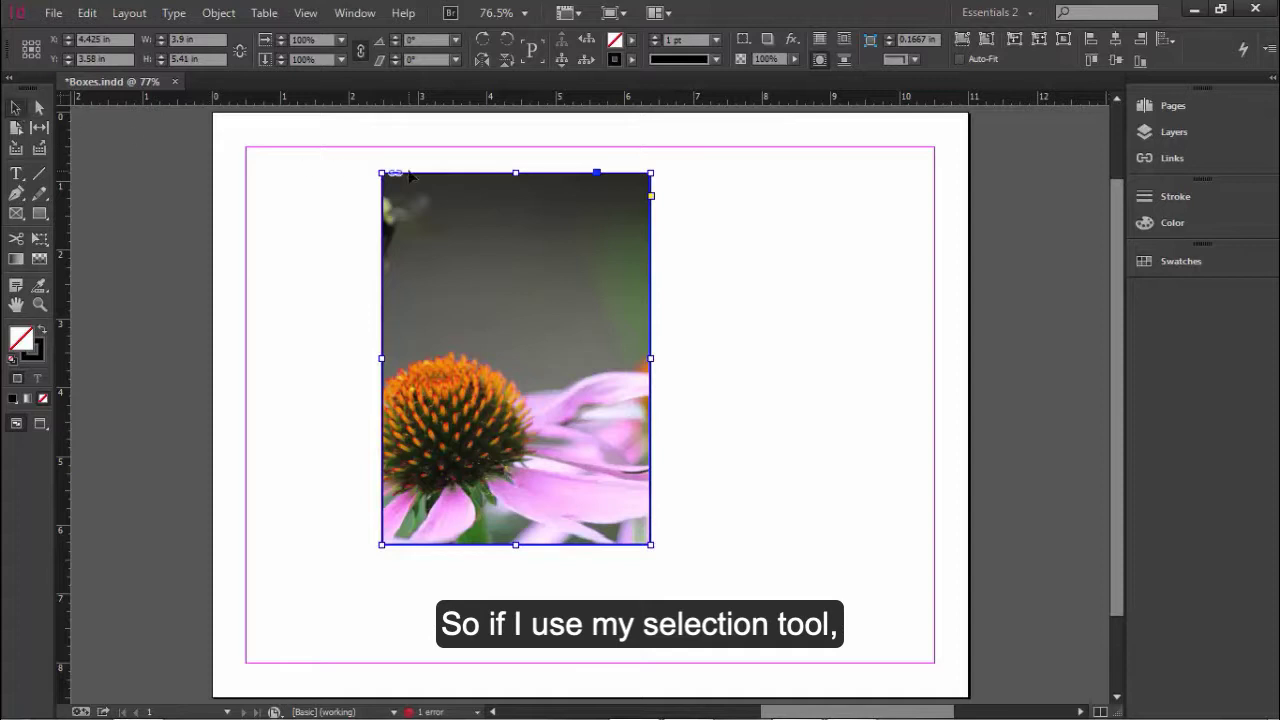
mouse_move(380, 169)
left_mouse_down()
mouse_move(357, 167)
mouse_move(374, 172)
left_mouse_up()
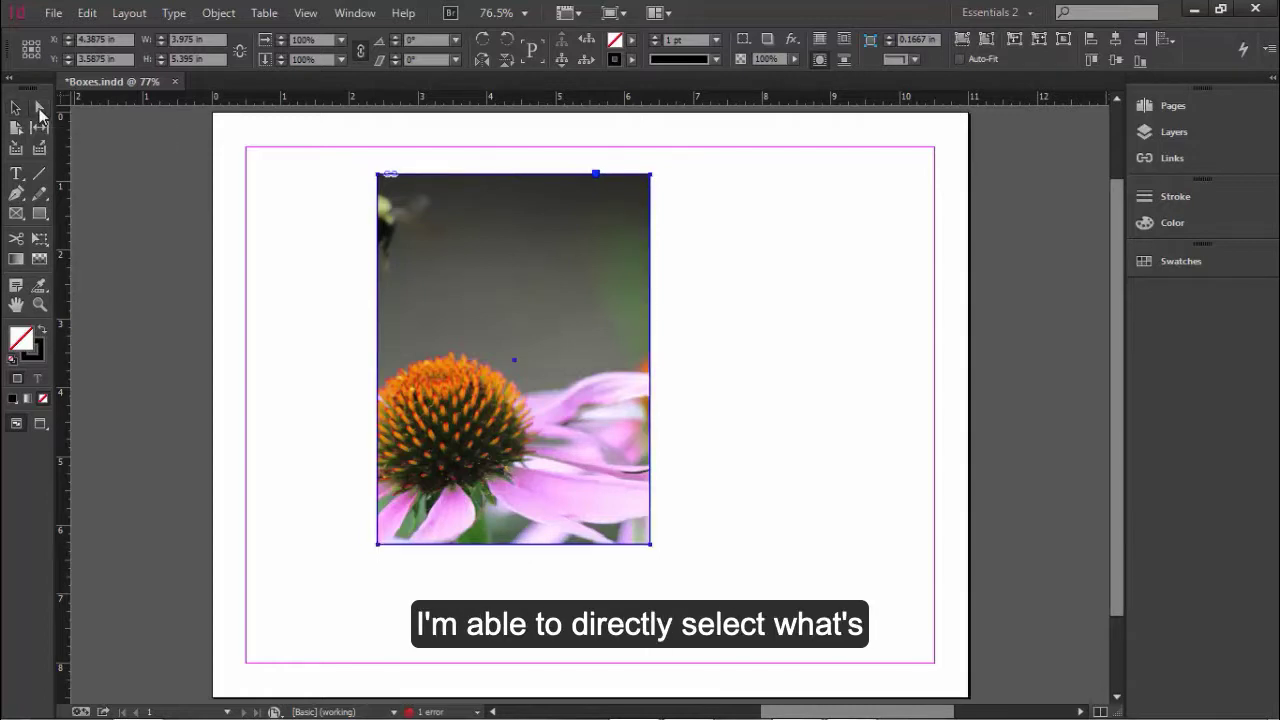
- Select the photo content inside the frame with the Direct Selection tool and shift it so the bee shows
left_click(39, 109)
left_click(488, 255)
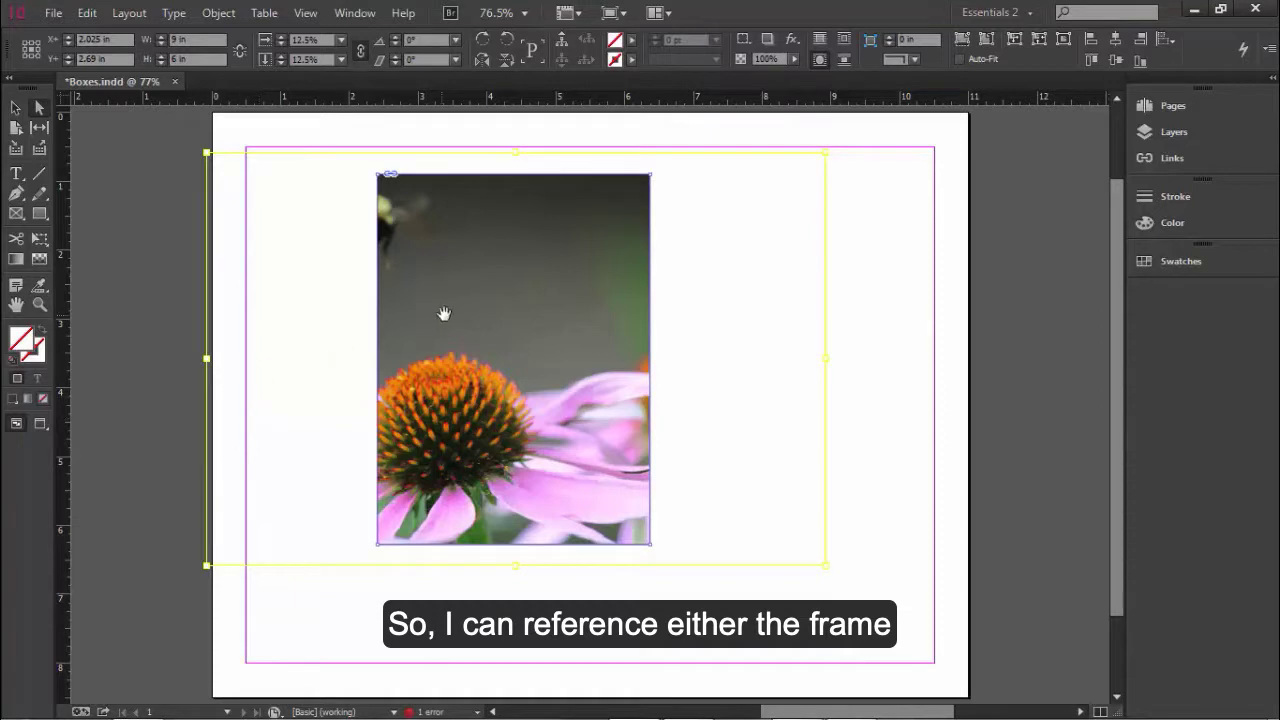
mouse_move(333, 375)
left_mouse_down()
mouse_move(377, 381)
mouse_move(353, 388)
left_mouse_up()
left_click_drag(510, 402, 476, 394)
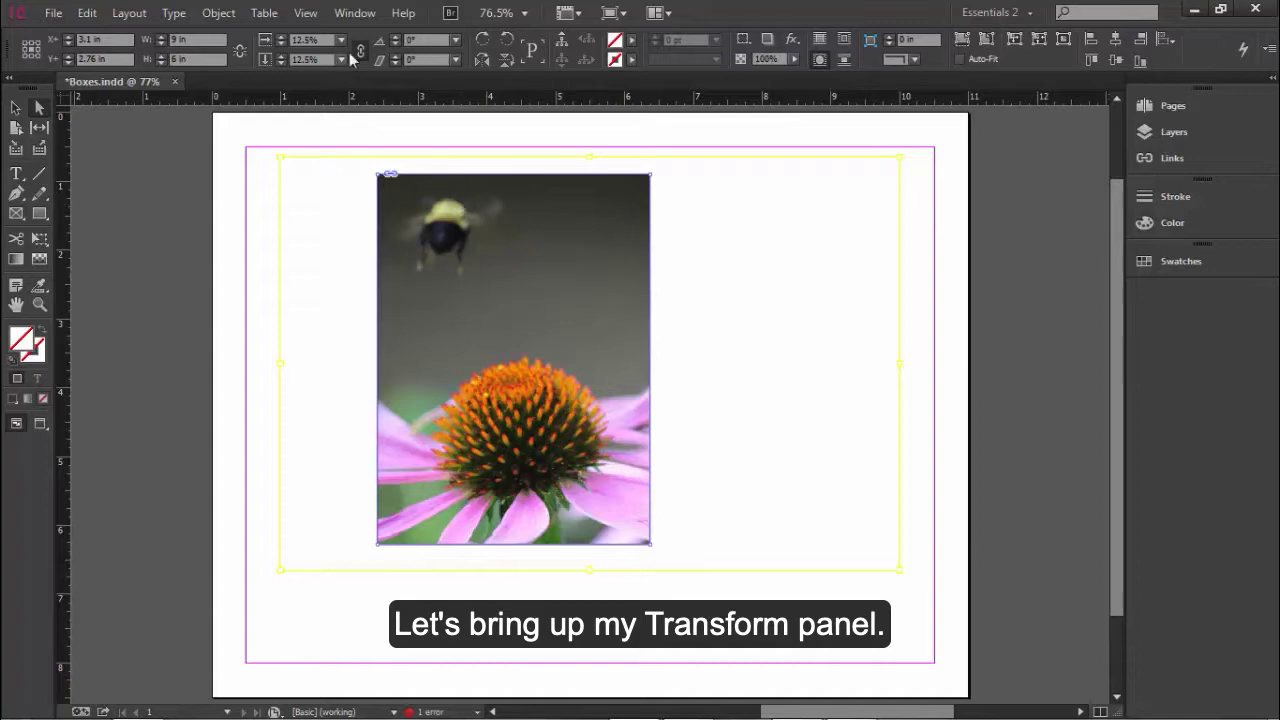
- Open the Transform panel beside the frame and set its reference point to the top-left corner
left_click(360, 16)
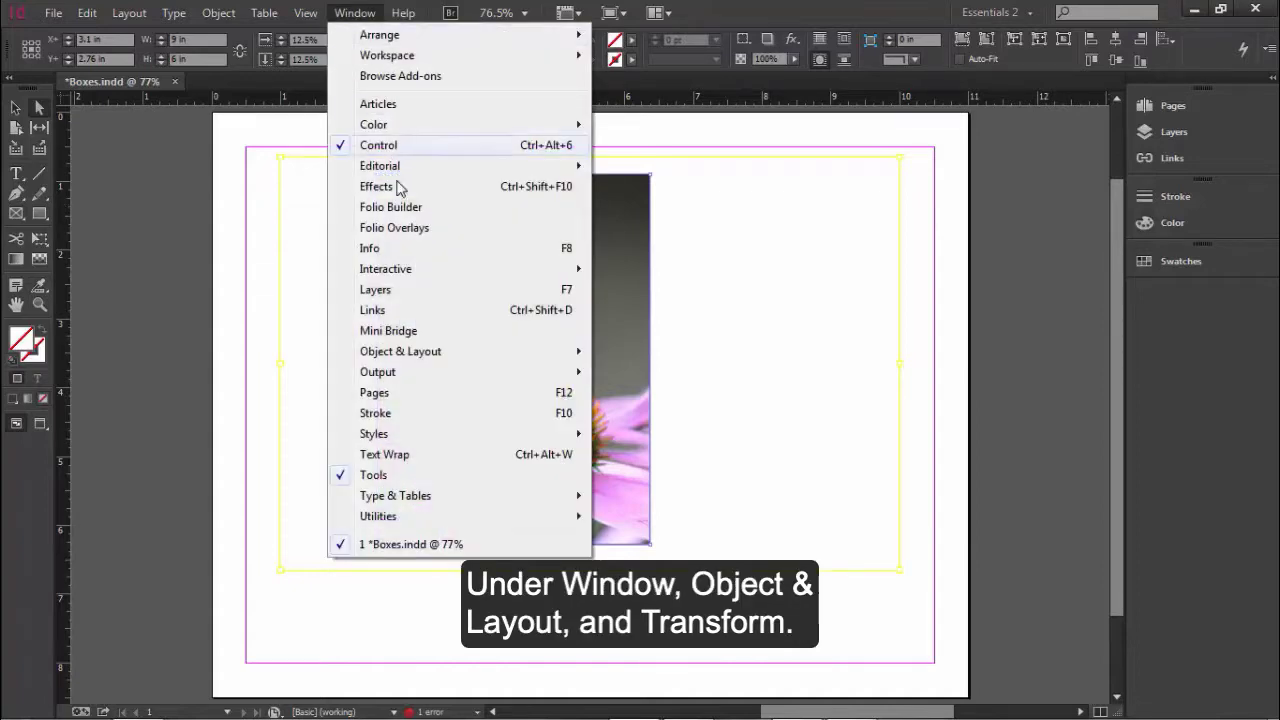
mouse_move(449, 354)
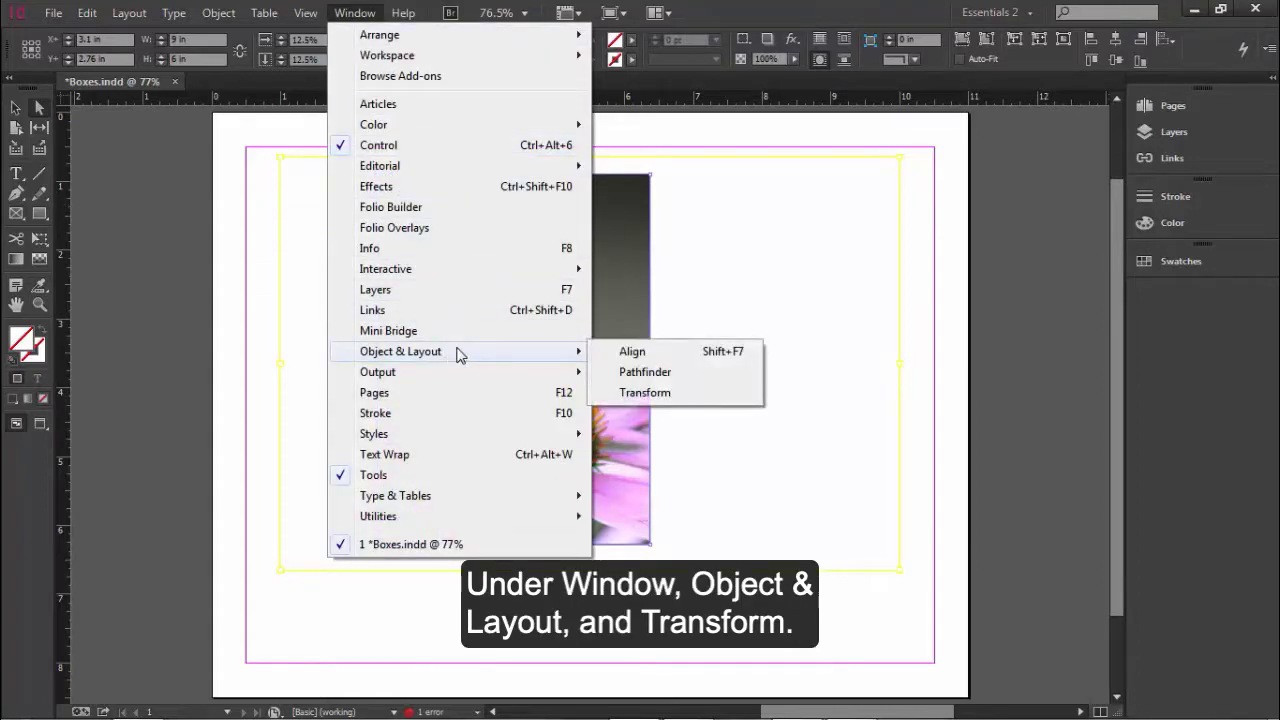
left_click(645, 393)
left_click_drag(664, 322, 786, 216)
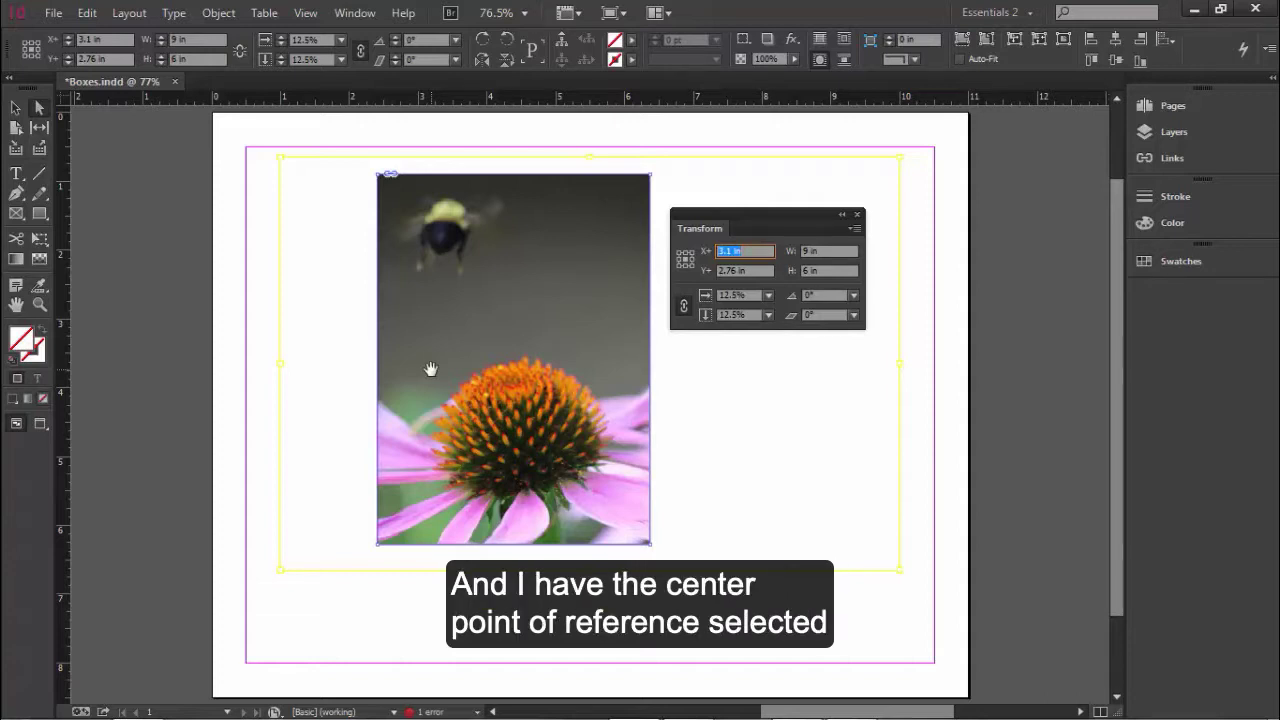
left_click(680, 256)
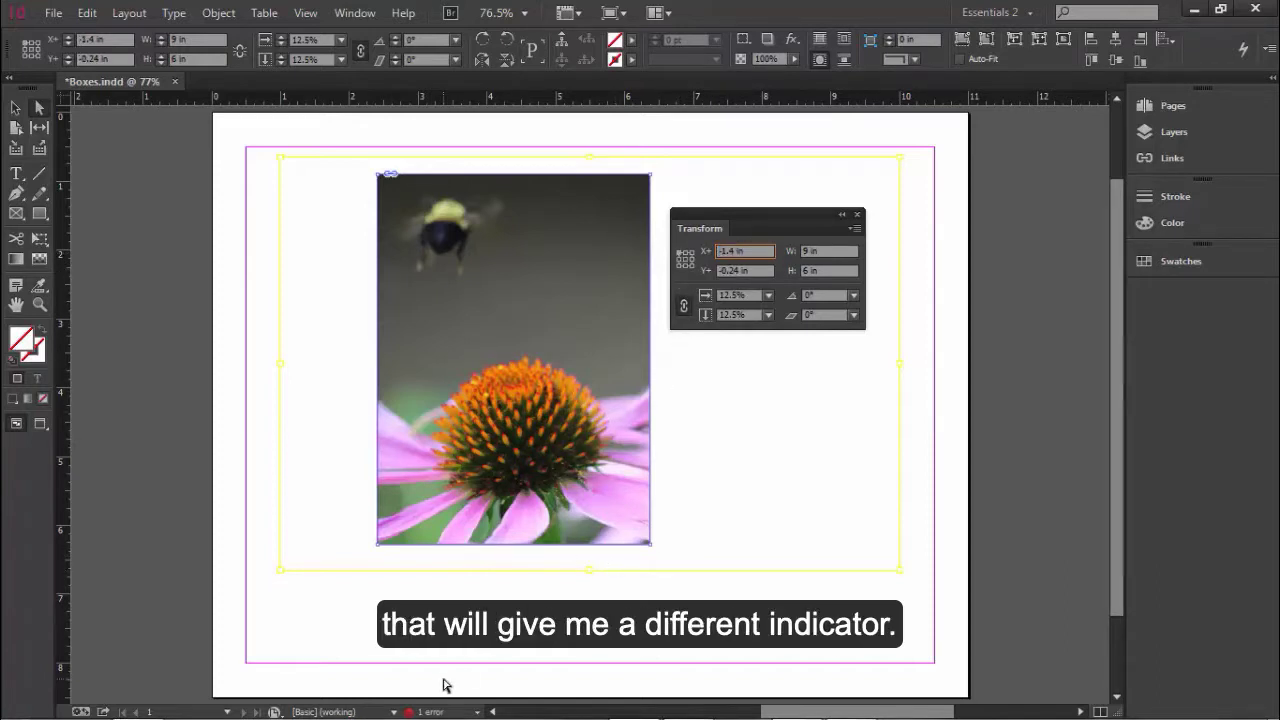
- Deselect everything and select the image frame with the Selection tool
left_click(16, 108)
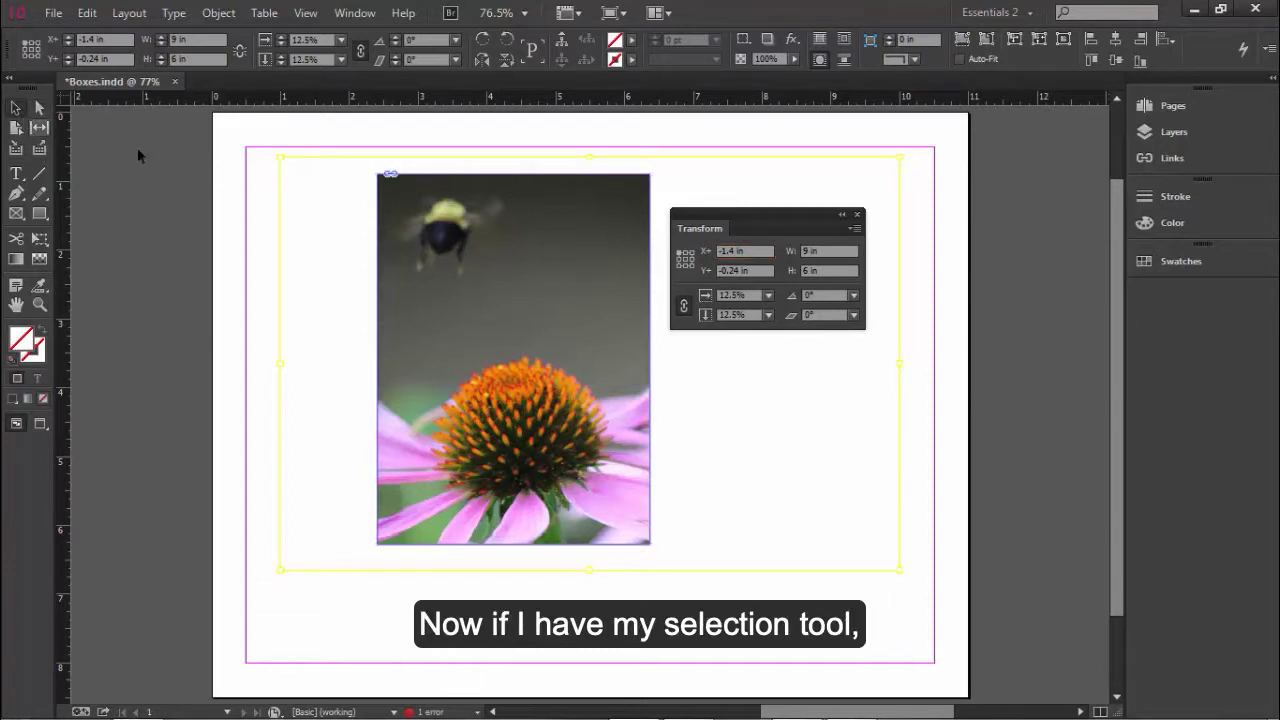
left_click(249, 221)
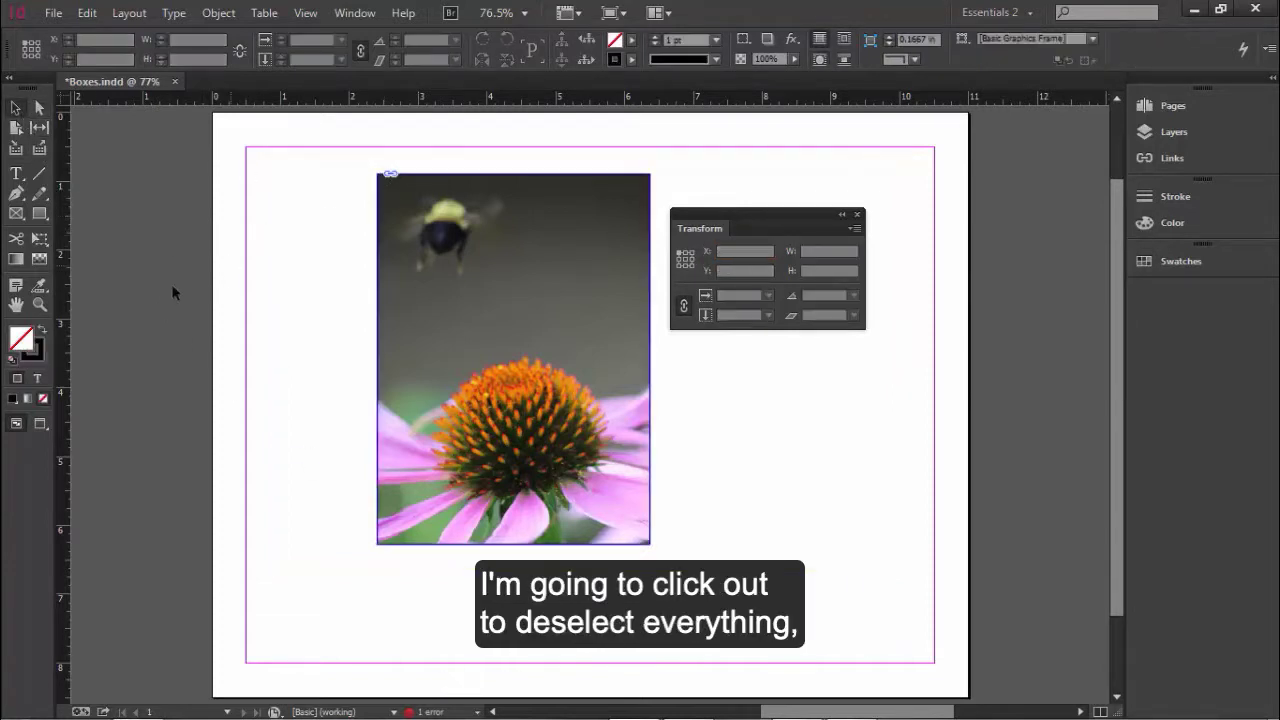
left_click(379, 309)
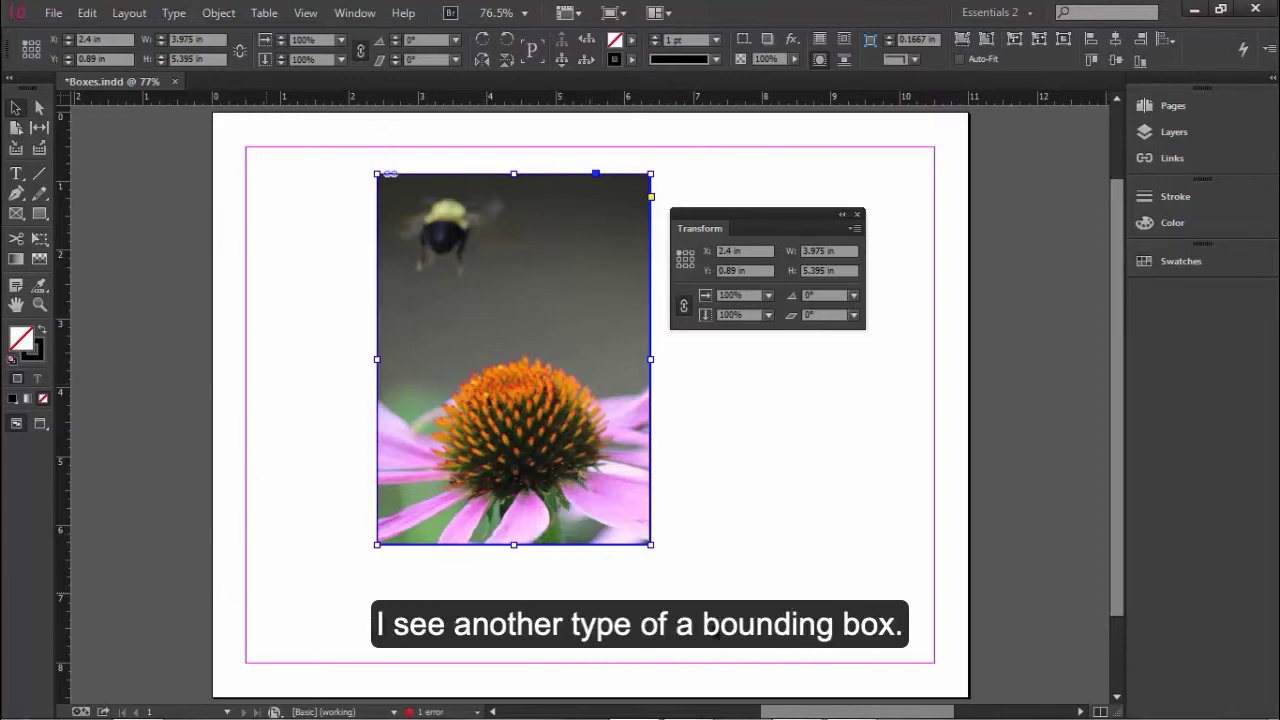
- Toggle the selection between the frame and its image content repeatedly on the photo
double_click(575, 437)
double_click(490, 403)
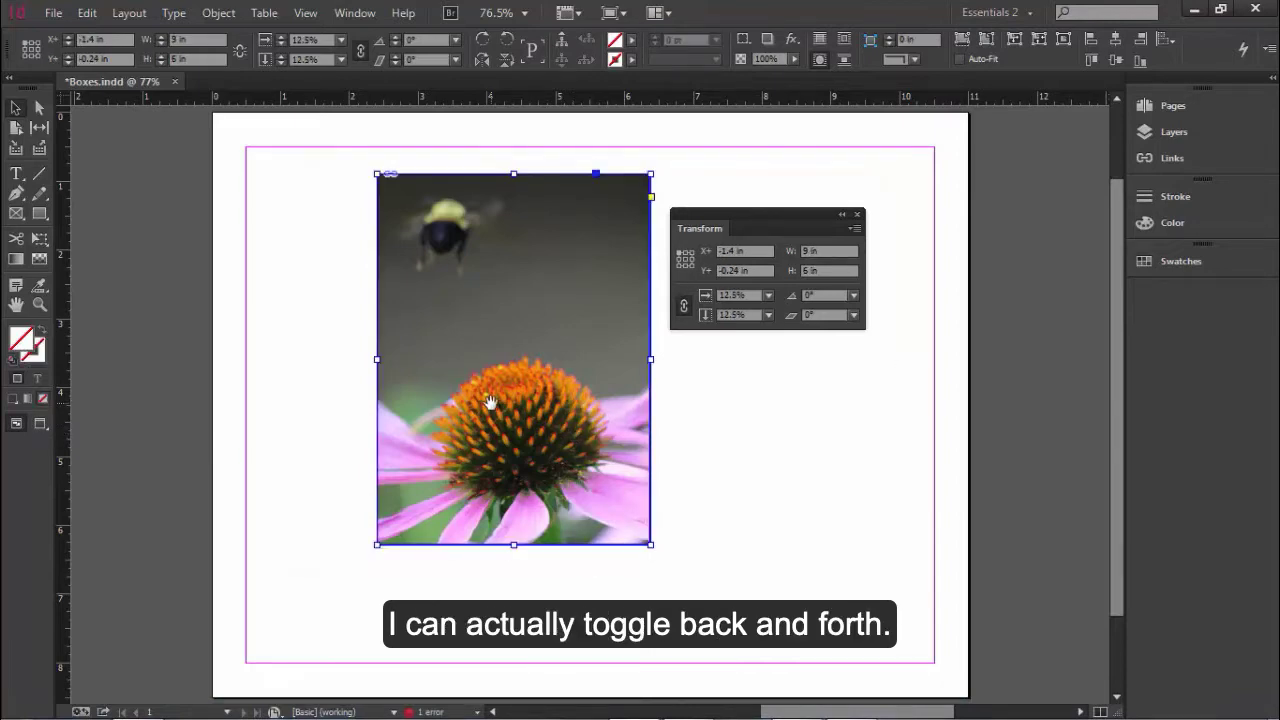
double_click(490, 403)
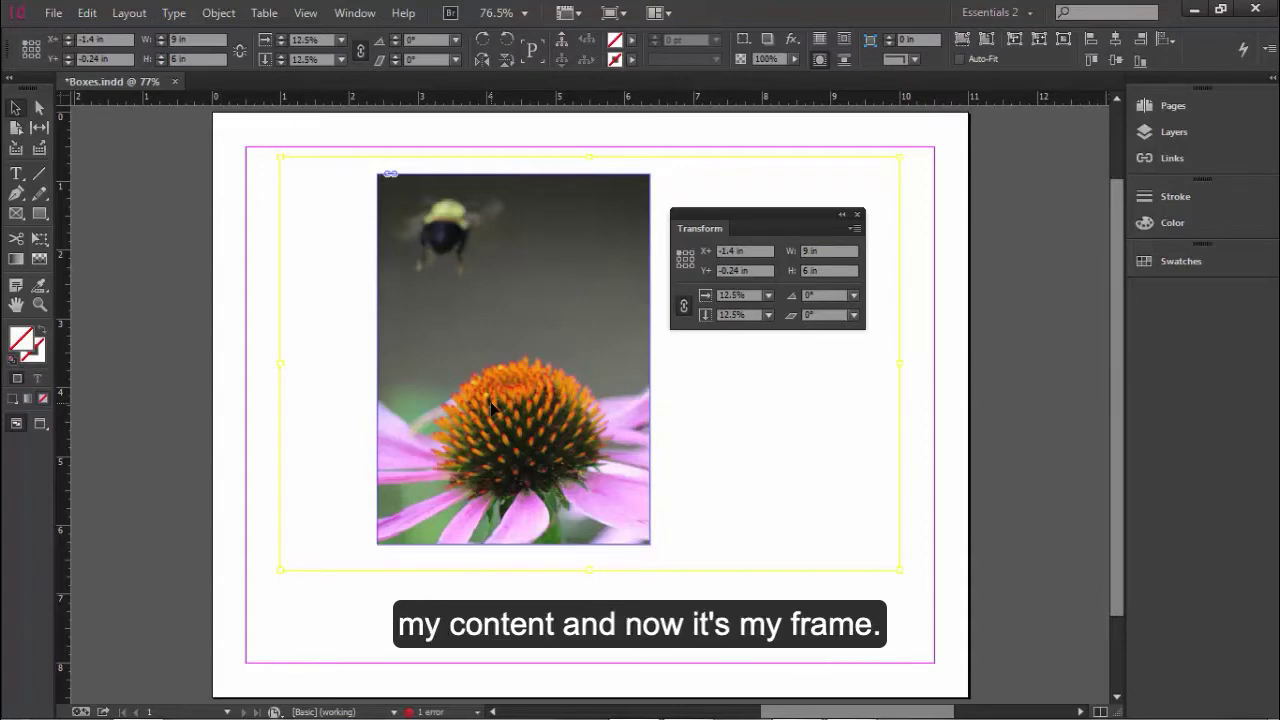
double_click(490, 403)
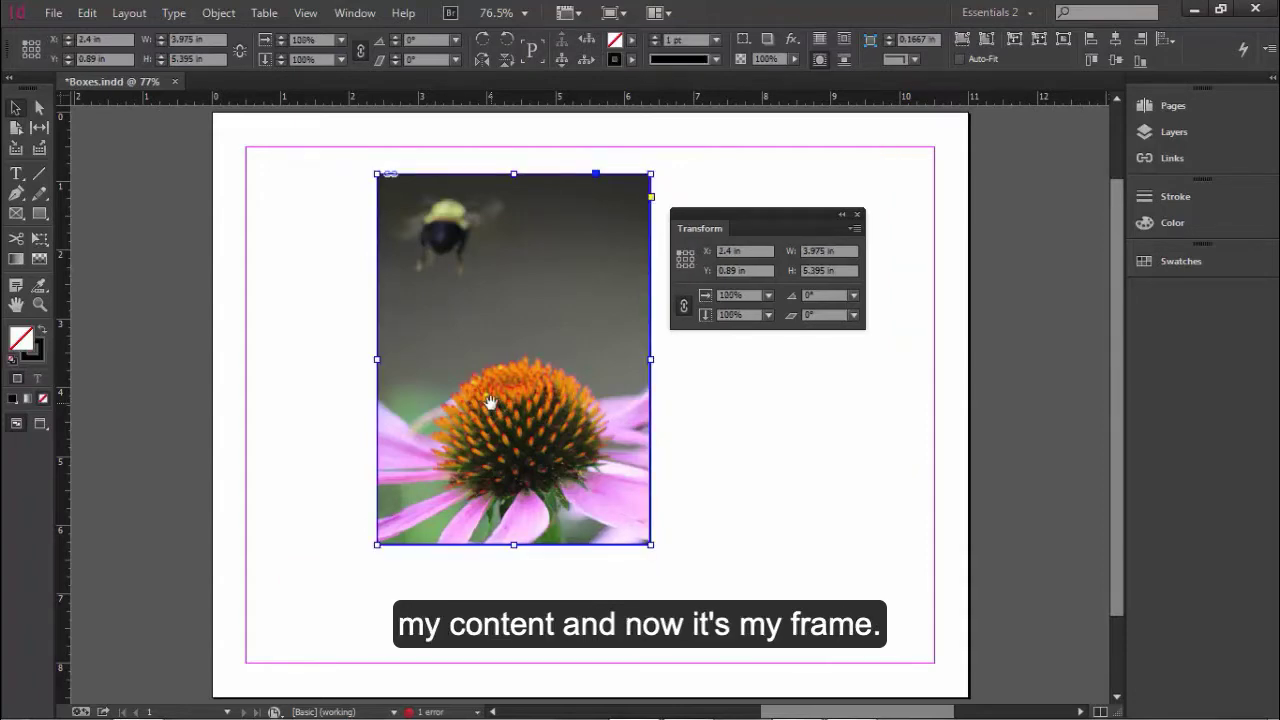
double_click(490, 403)
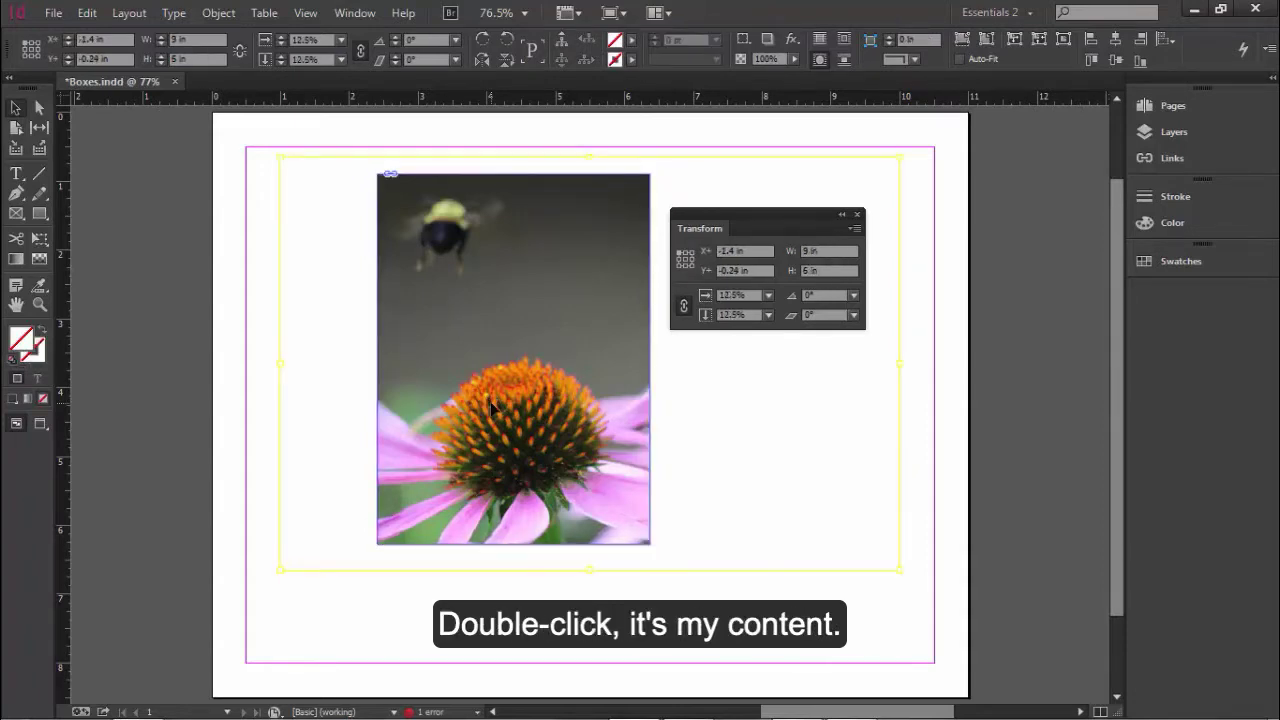
double_click(490, 403)
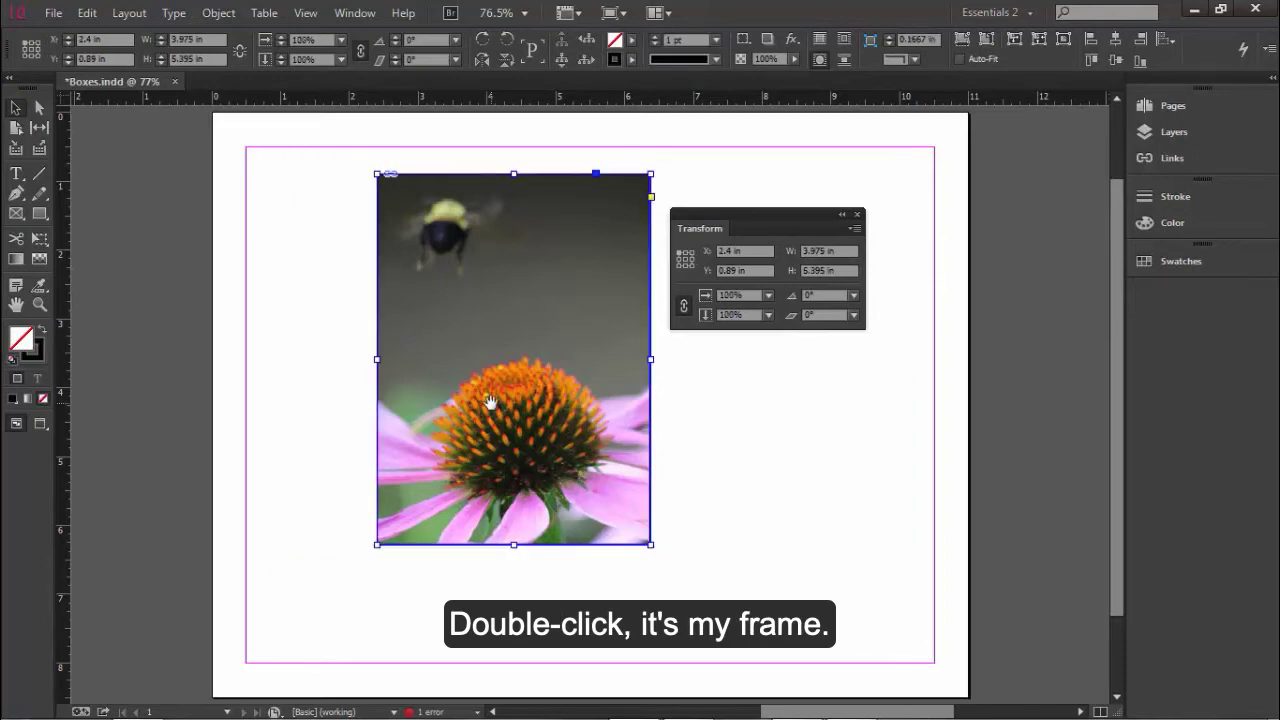